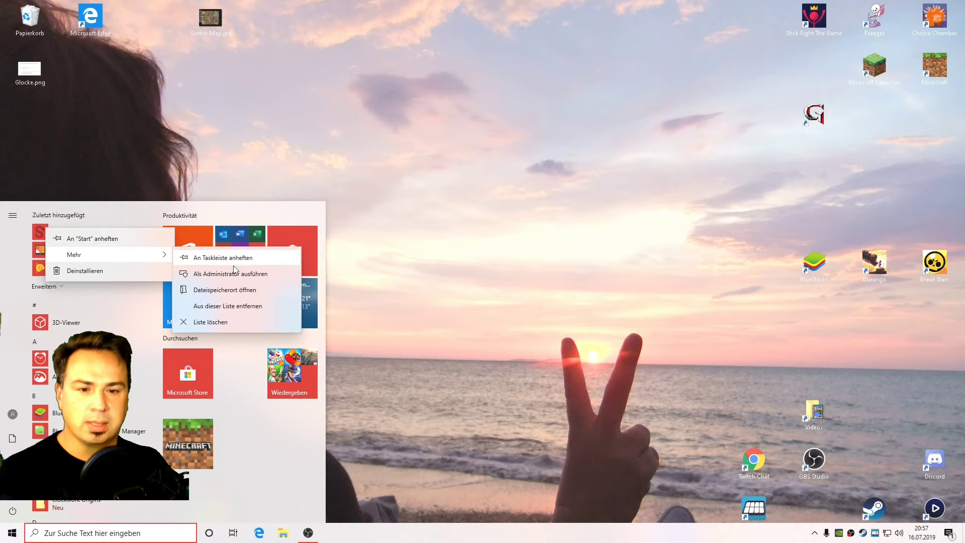
Step: Open the file location of the Spine shortcut, create a desktop shortcut from it, and close the folder window
left_click(235, 290)
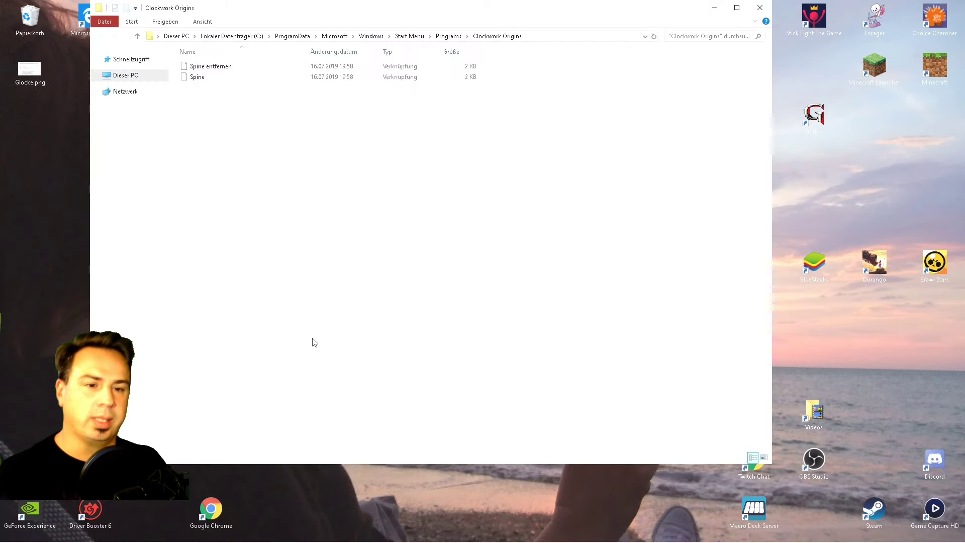
right_click(206, 76)
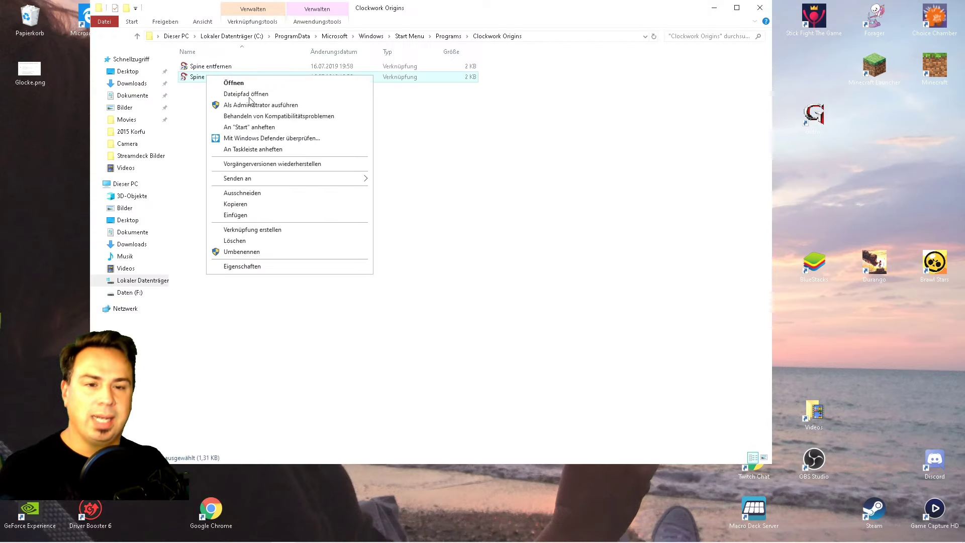
mouse_move(259, 179)
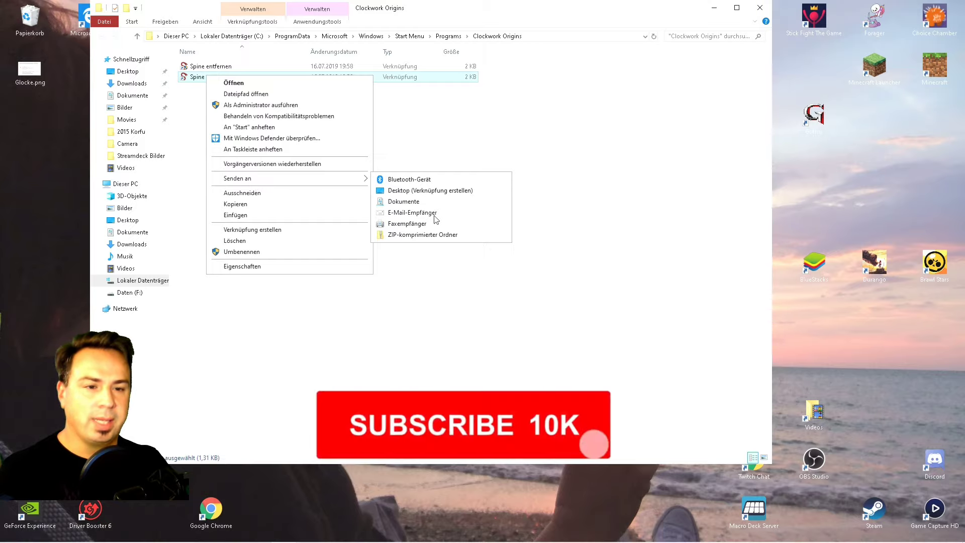
left_click(431, 191)
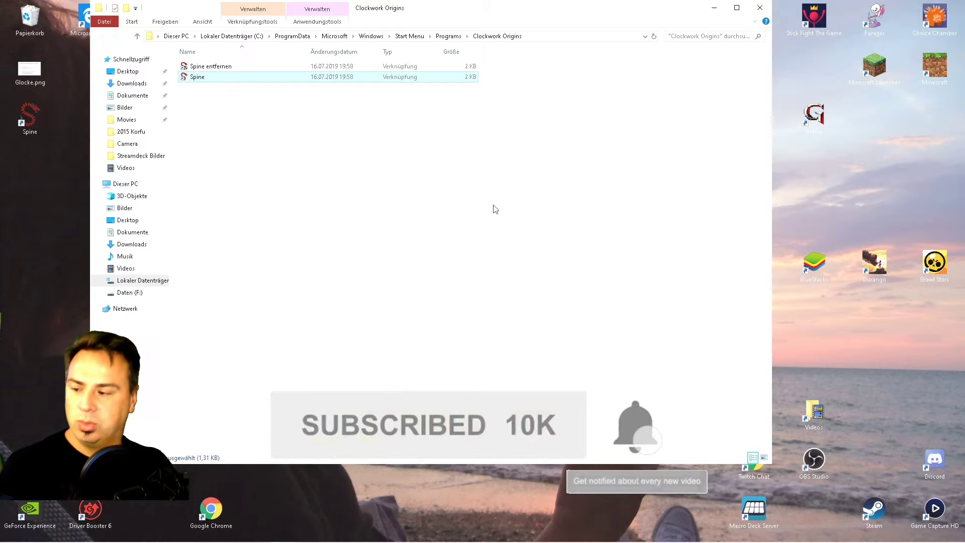
left_click(760, 8)
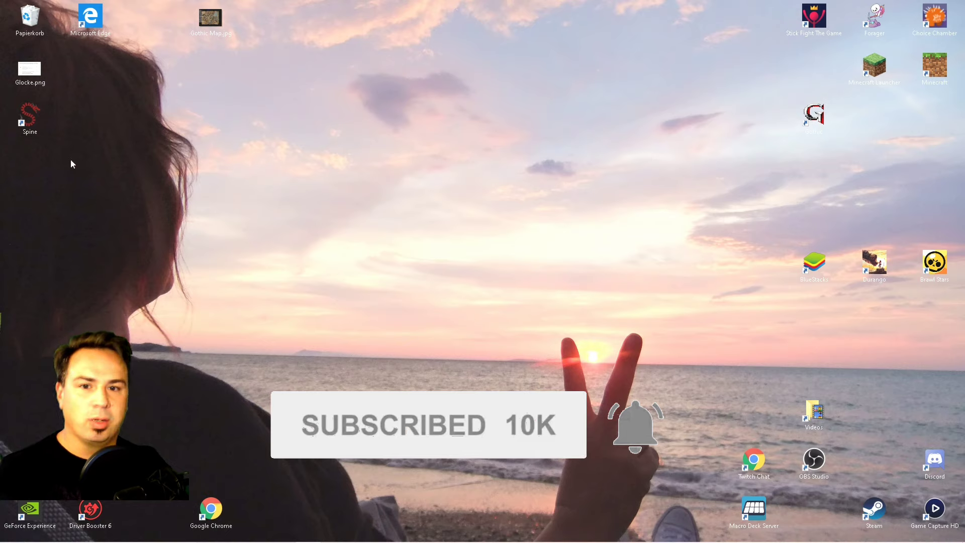
Step: Move the Spine desktop shortcut to the free spot beside the Minecraft Launcher icon
left_click_drag(30, 118, 780, 70)
left_click(426, 243)
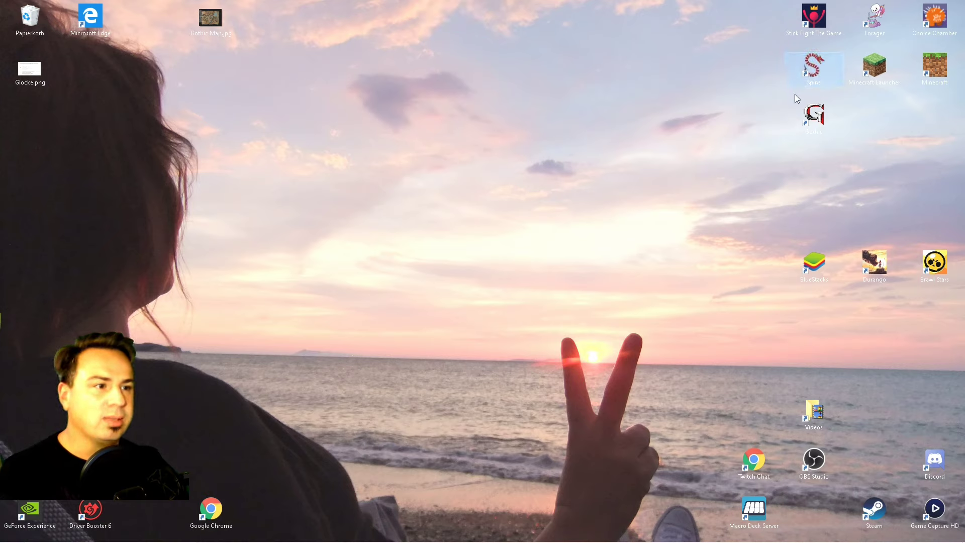
left_click(633, 128)
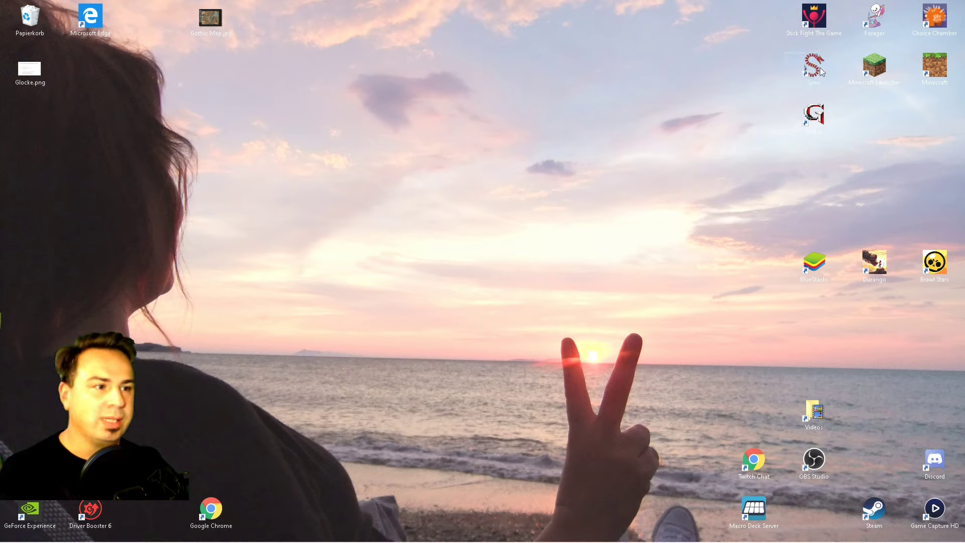
Step: Delete the shortcut with the G logo beneath the Spine icon from the desktop
left_click(815, 115)
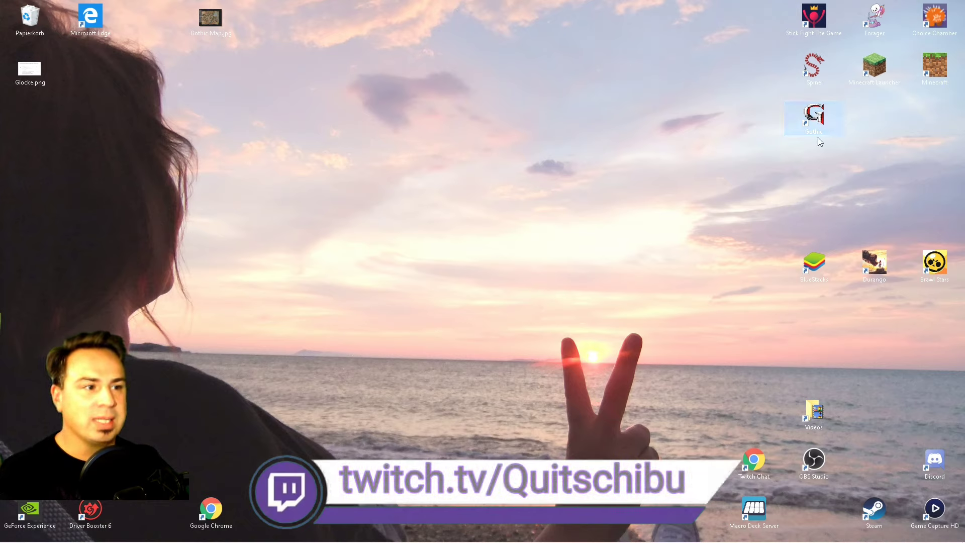
key("F2")
key("BackSpace")
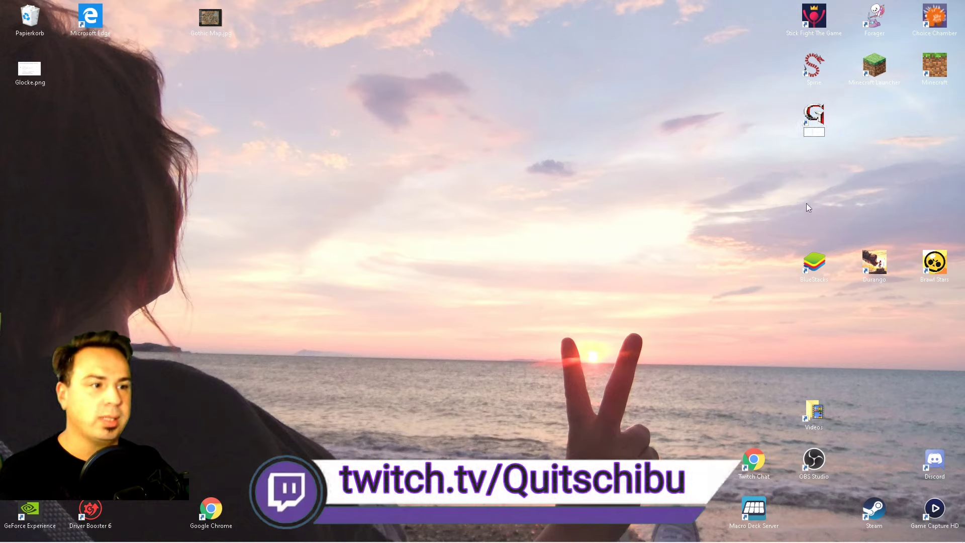
key("Escape")
key("Delete")
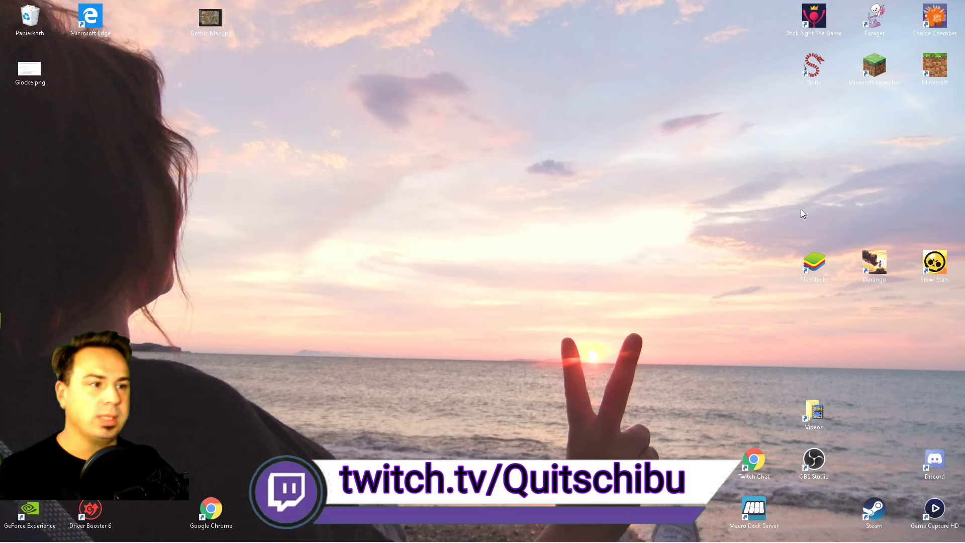
Step: Launch Spine from the desktop and view its mod database and library
double_click(815, 76)
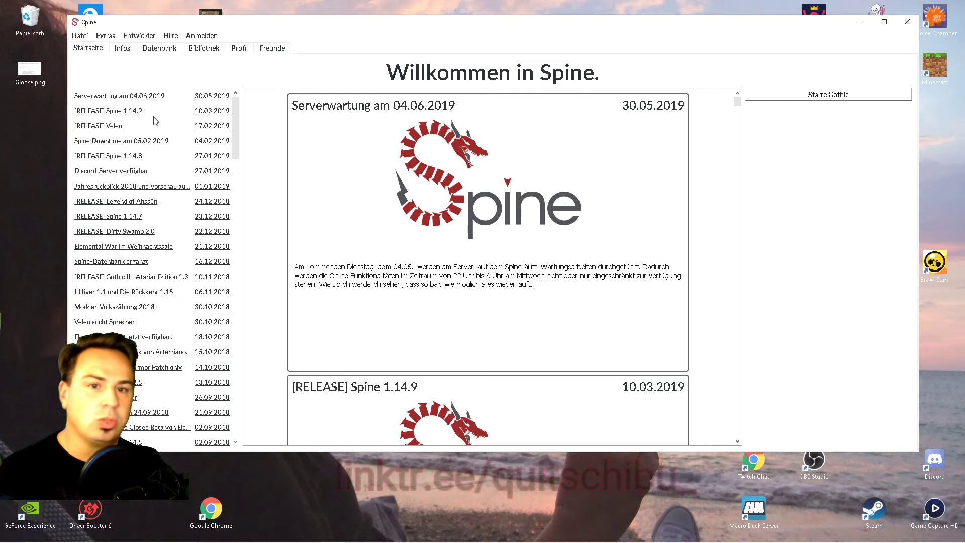
left_click(157, 48)
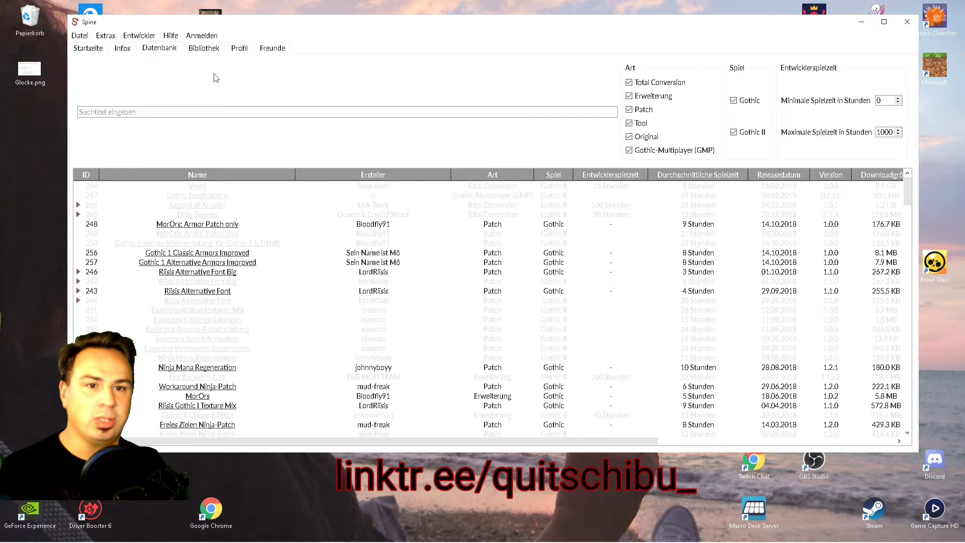
left_click(203, 48)
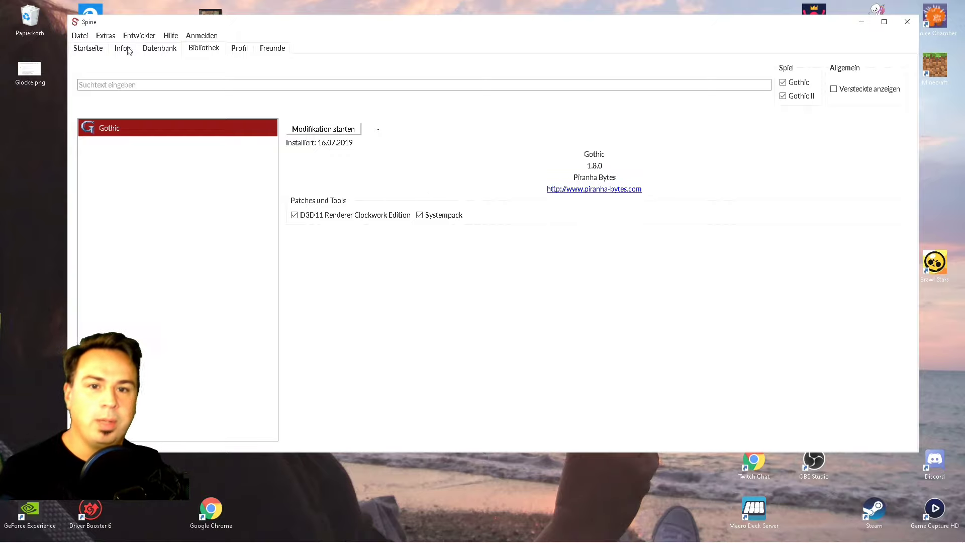
Step: Search the database for "d3d" to find D3D11 Renderer Clockwork Edition for Gothic, and check for it in the library
left_click(159, 49)
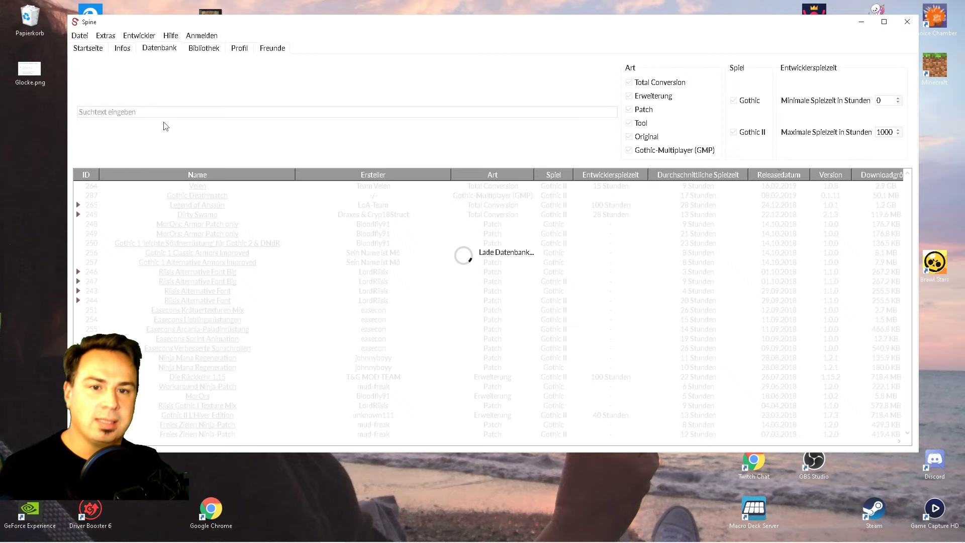
type("g")
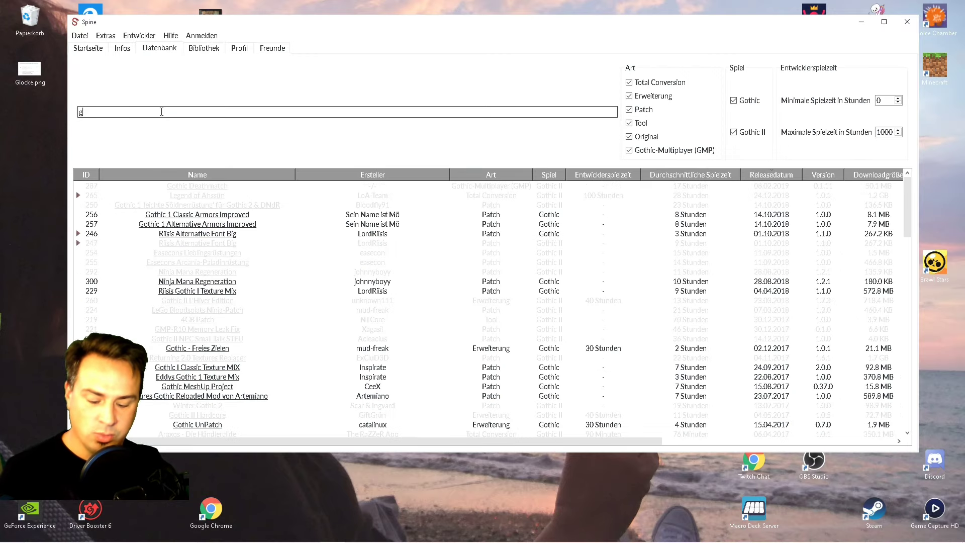
key("BackSpace")
type("d3d")
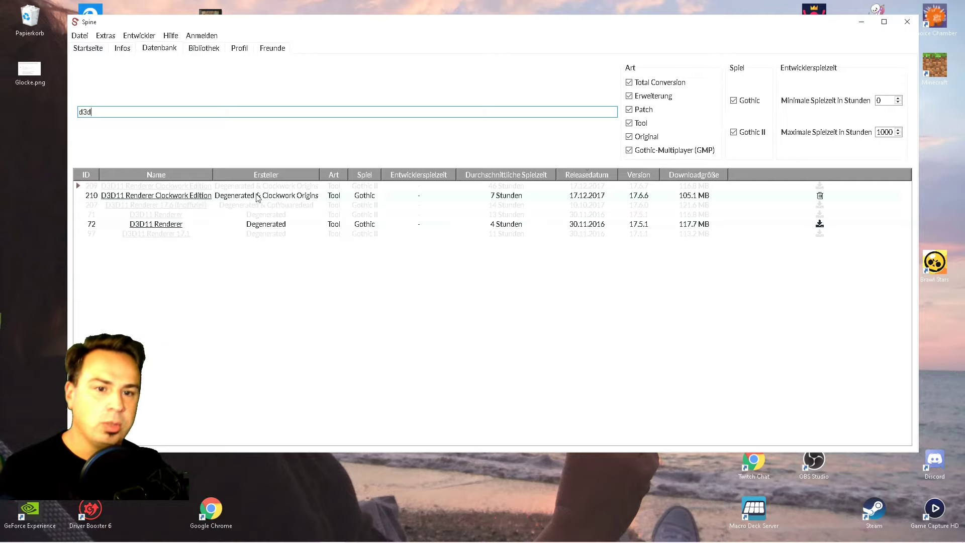
left_click(257, 197)
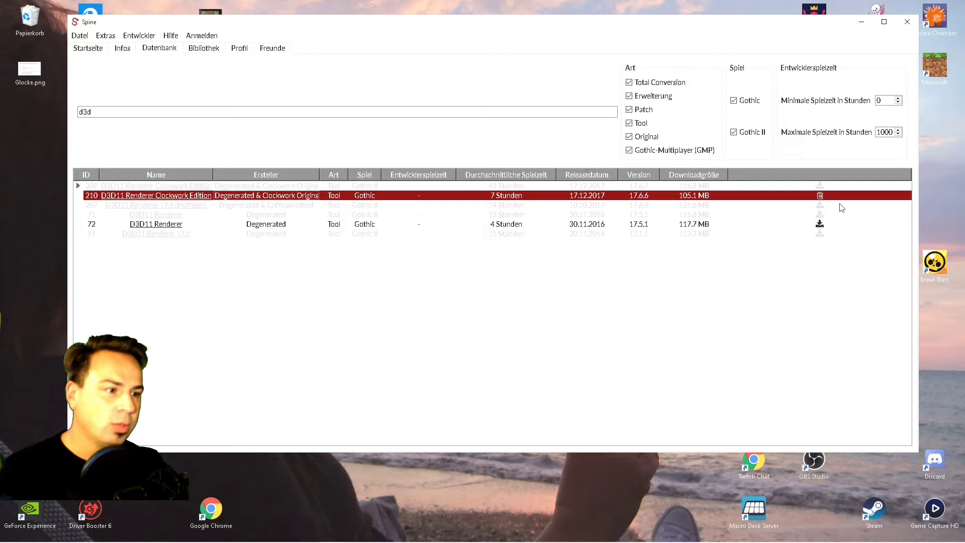
left_click(211, 50)
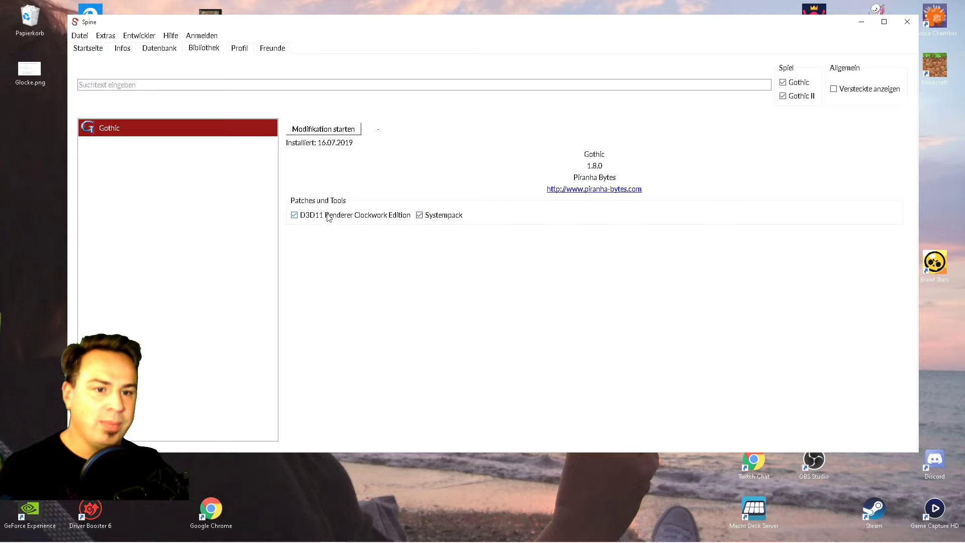
Step: Clear the database search and browse the full list for patches, tools and extensions available for Gothic
left_click(159, 49)
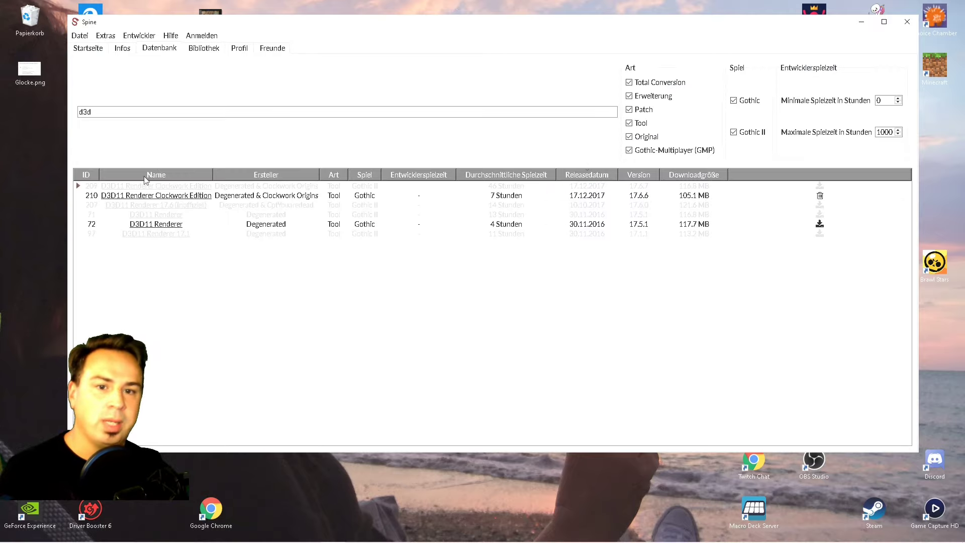
left_click(118, 111)
key("BackSpace")
key("BackSpace")
key("BackSpace")
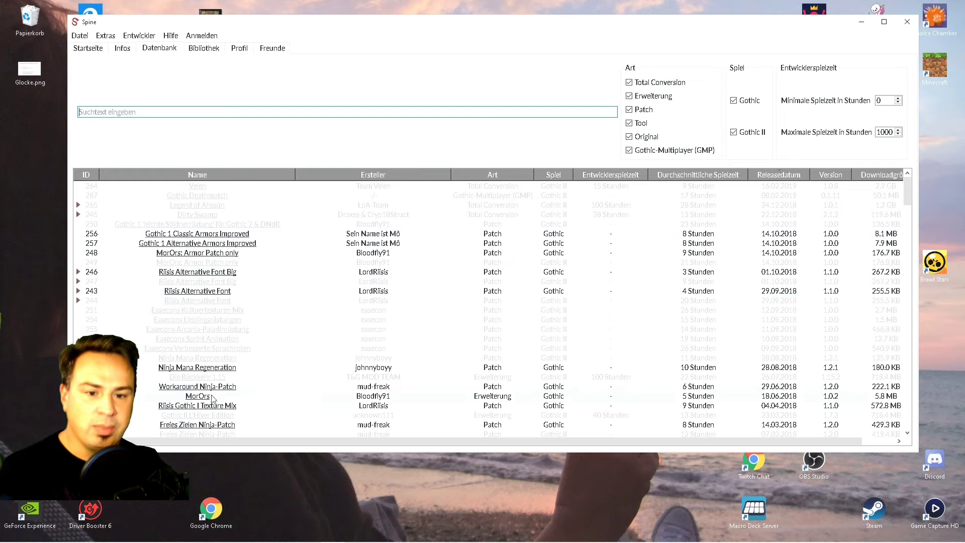
scroll(216, 282, "down", 8)
scroll(215, 336, "down", 1)
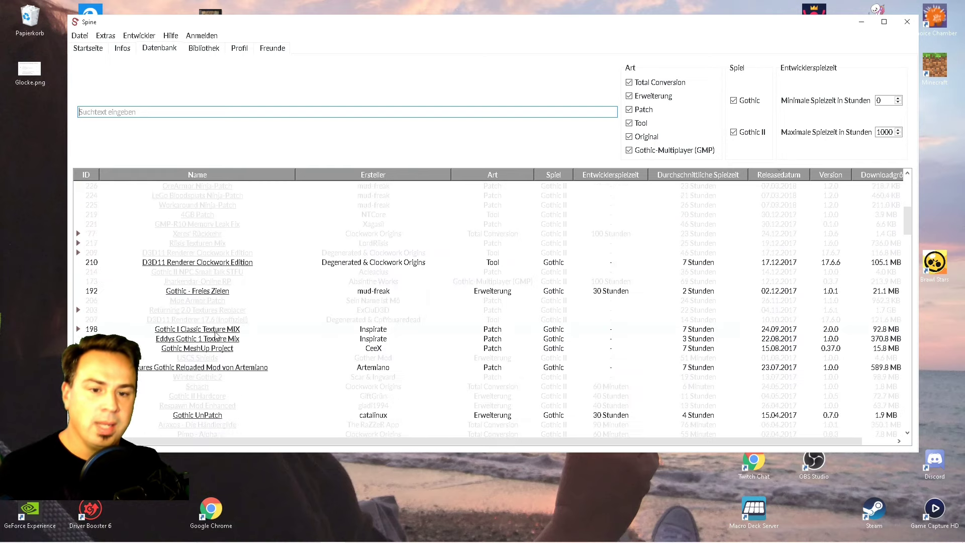
scroll(217, 361, "up", 9)
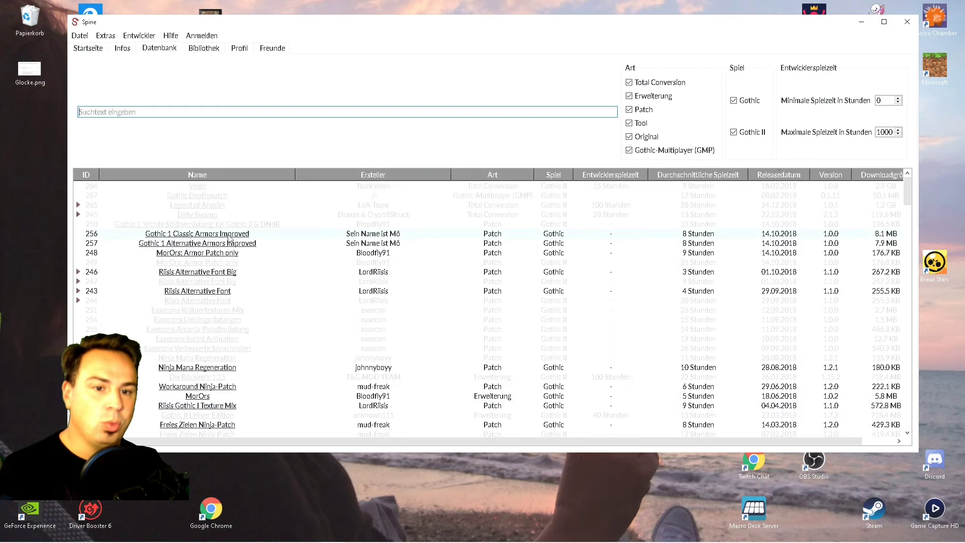
scroll(224, 347, "down", 4)
scroll(225, 347, "down", 7)
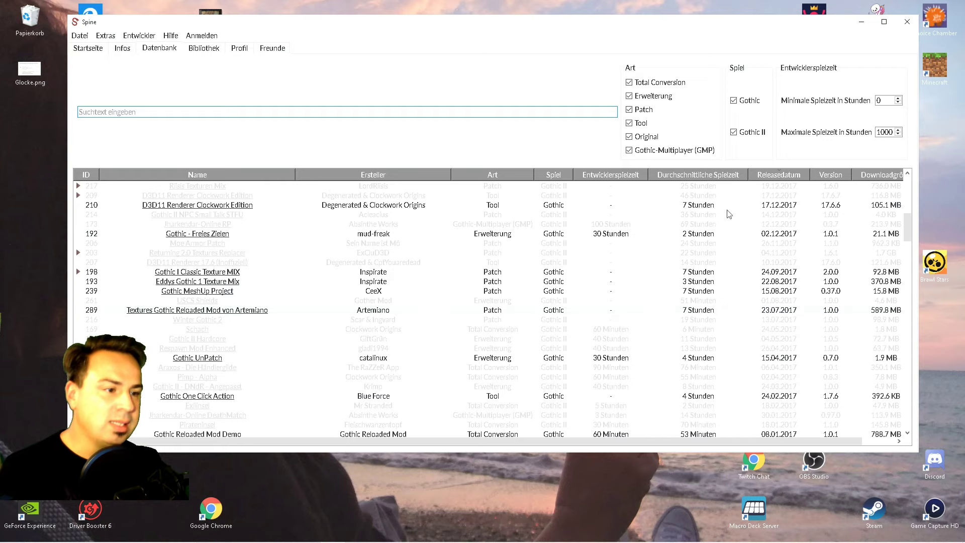
scroll(421, 323, "up", 8)
scroll(421, 324, "up", 3)
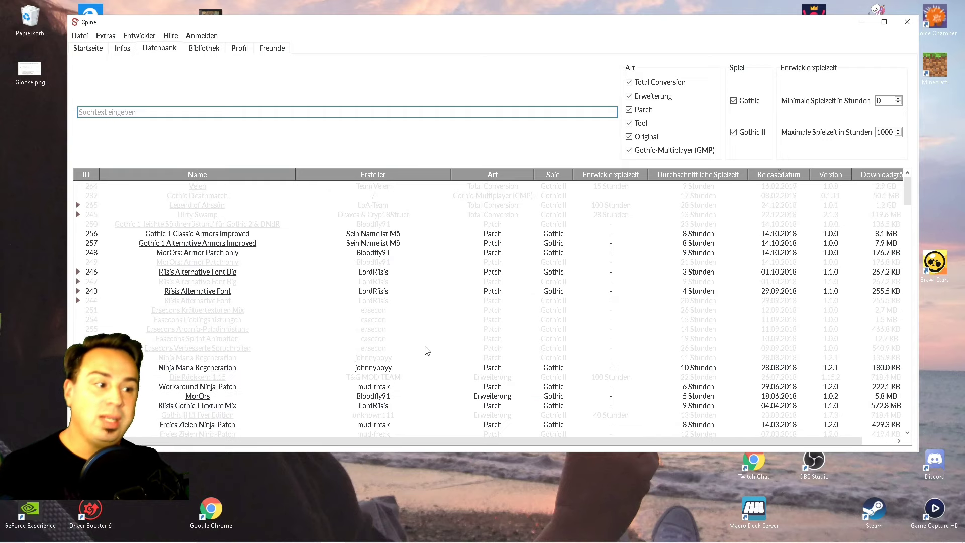
Step: Start Gothic from the library with D3D11 Renderer Clockwork Edition and Systempack enabled
left_click(203, 49)
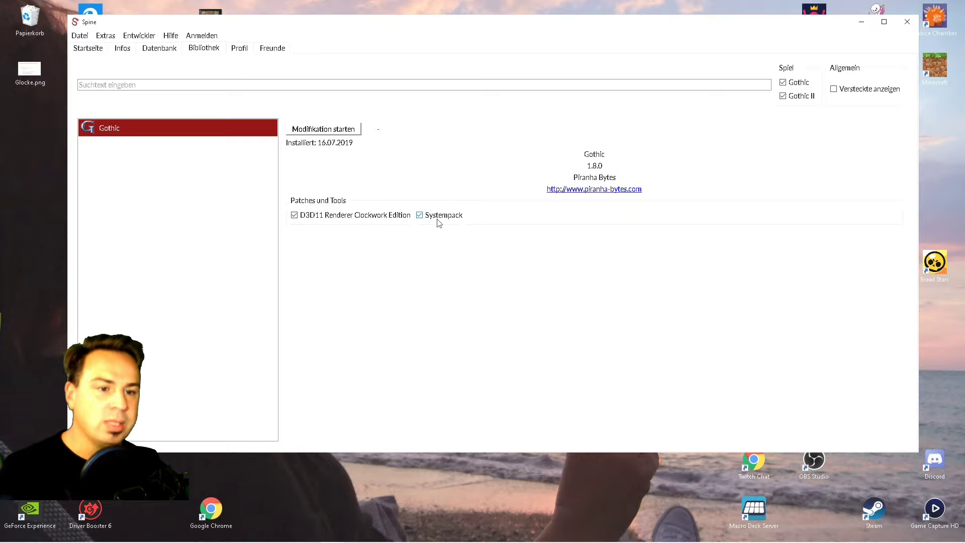
left_click(351, 132)
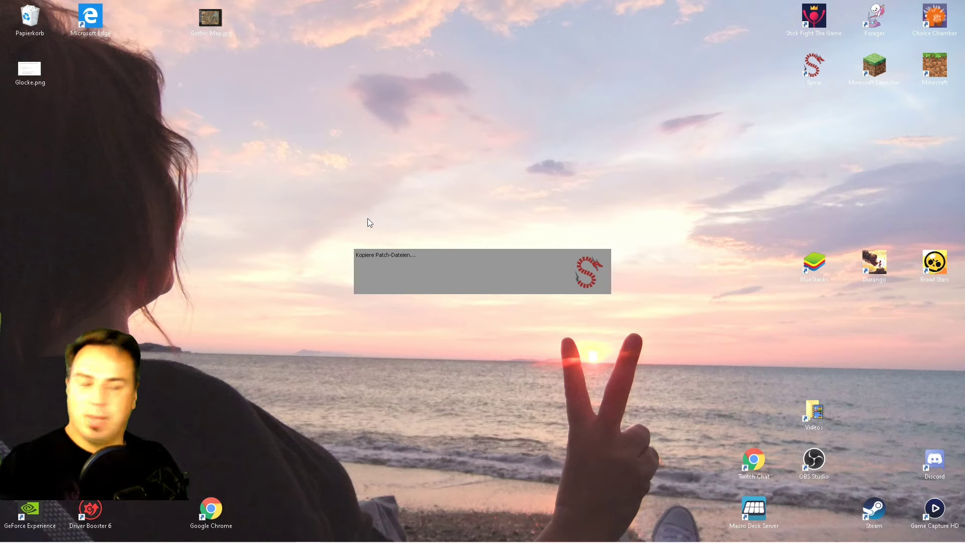